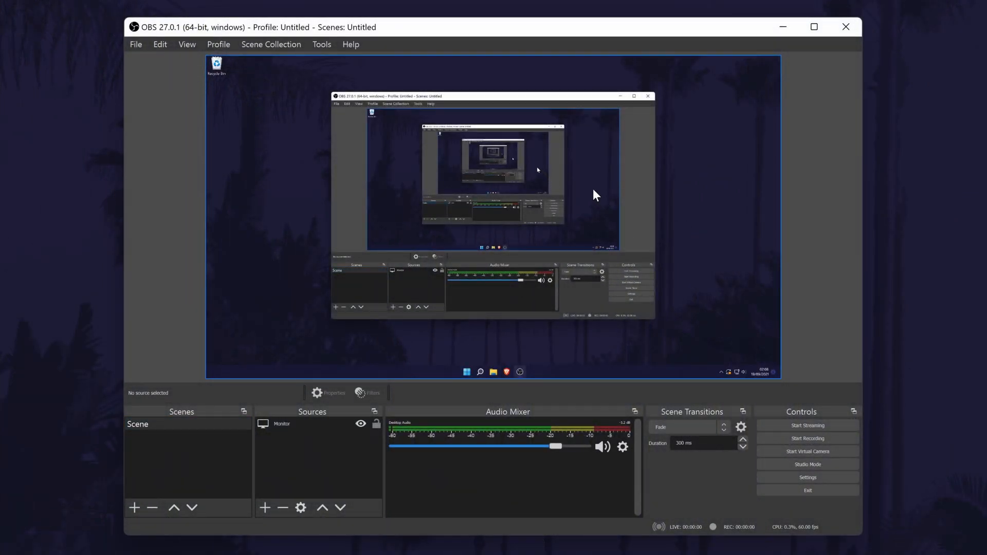
Adjust the Monitor source's size on the canvas and add an image source named Logo in the canvas's upper-right corner.
click(593, 189)
mouse_move(779, 378)
mouse_down()
mouse_move(712, 347)
mouse_move(781, 369)
mouse_up()
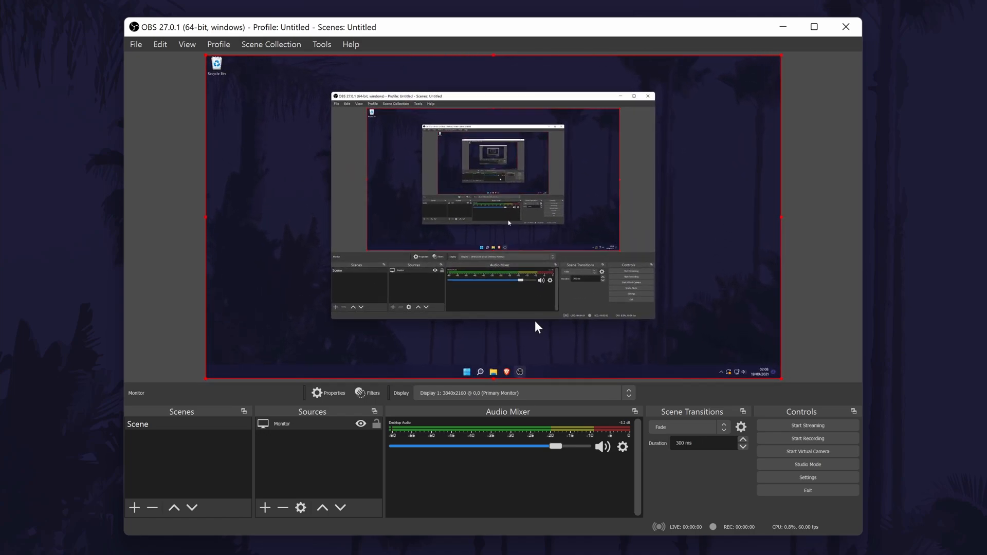
click(265, 508)
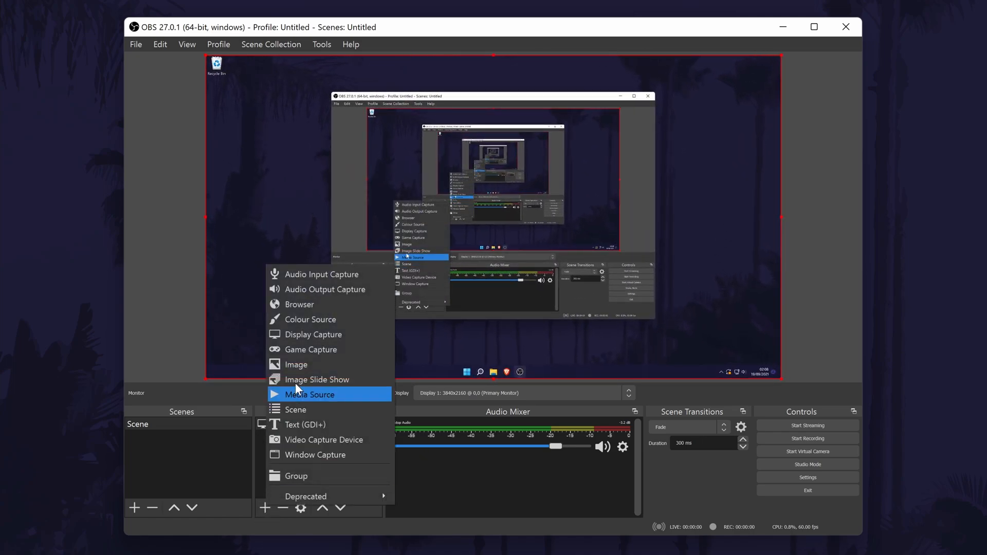
click(297, 365)
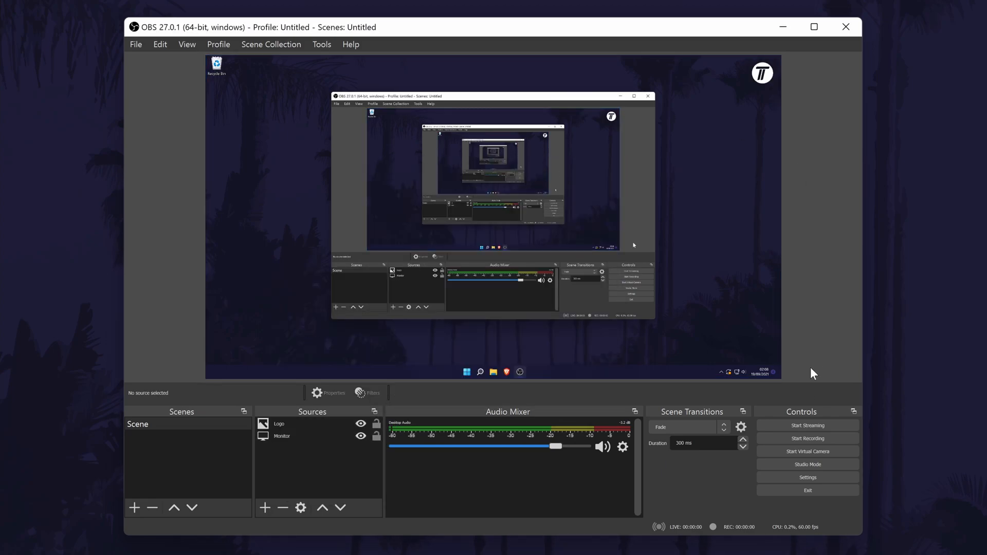
Examine the output, video and audio settings, including the streaming bitrate, encoder, resolution, frame rate and audio devices, and close the settings.
click(799, 476)
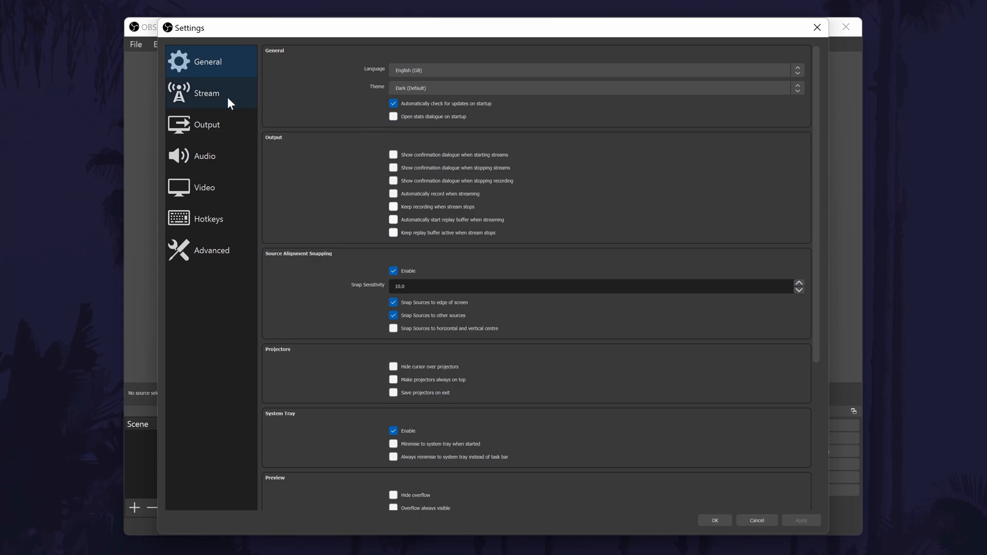
click(222, 103)
click(224, 119)
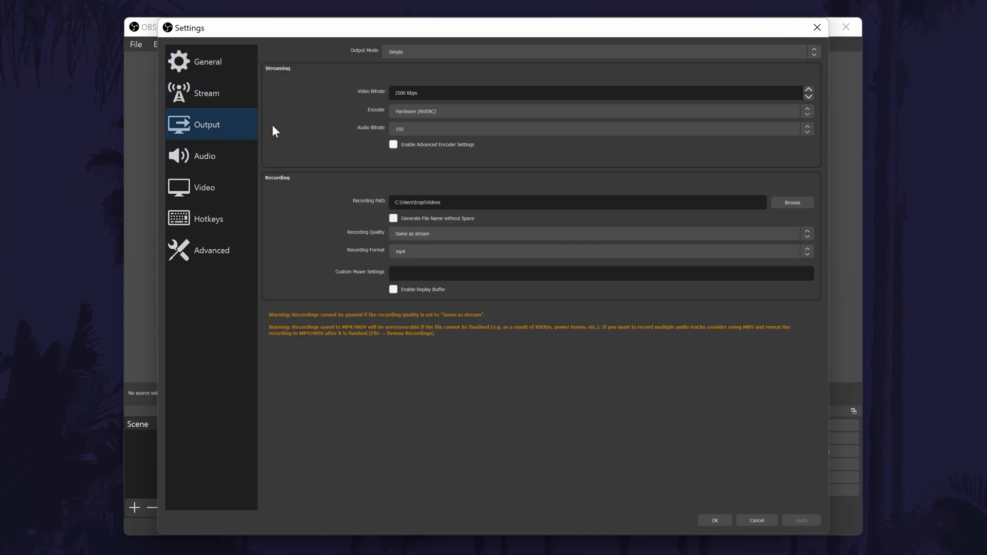
key(ctrl+a)
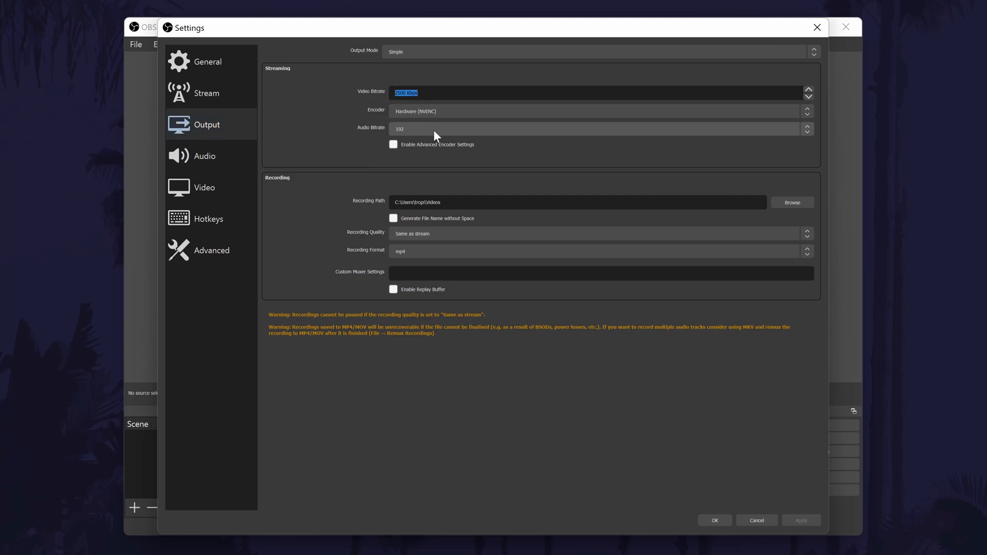
click(244, 180)
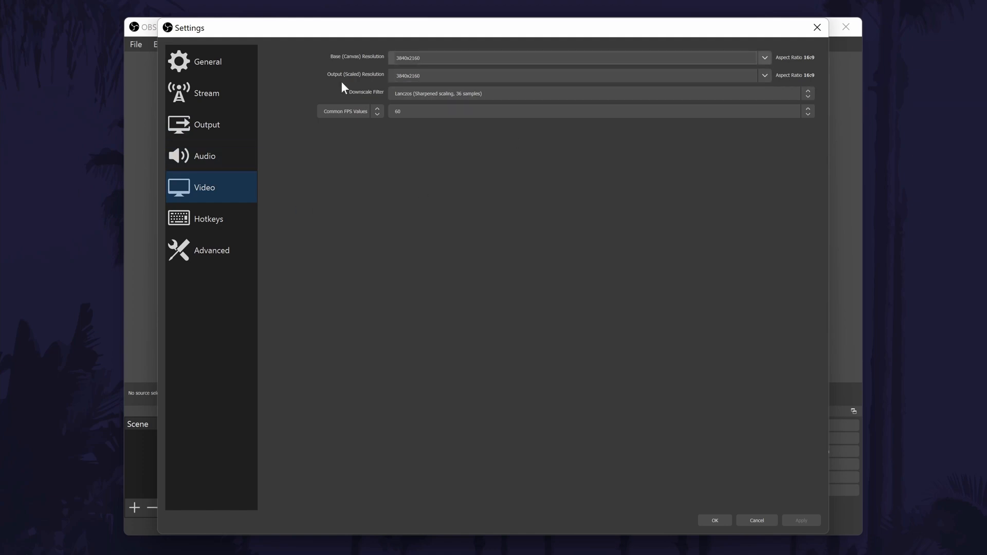
click(217, 126)
click(220, 149)
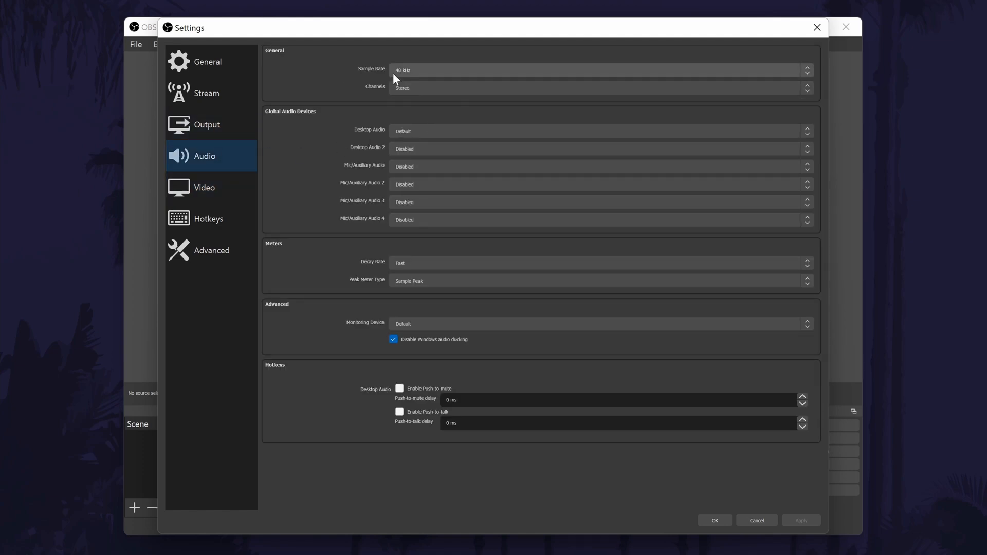
click(209, 125)
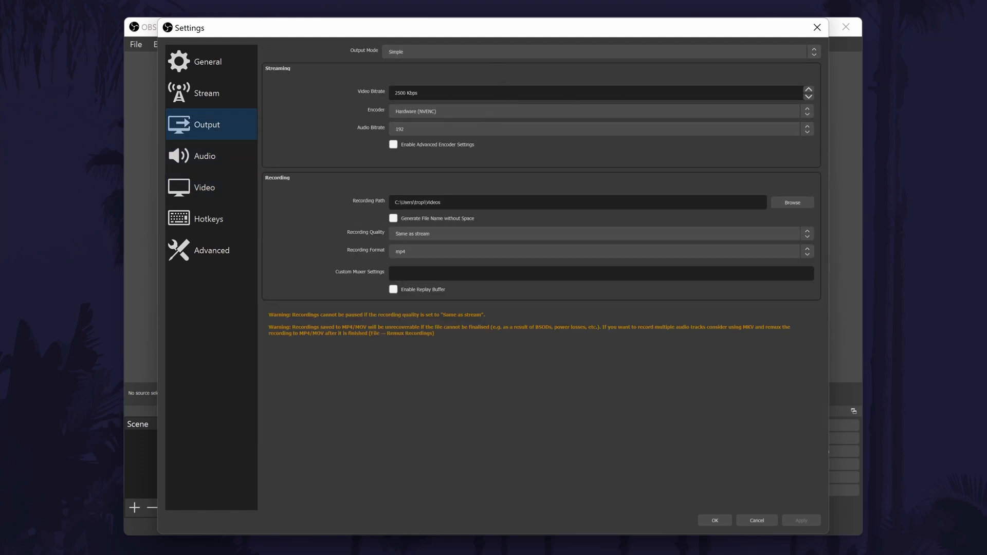
click(818, 27)
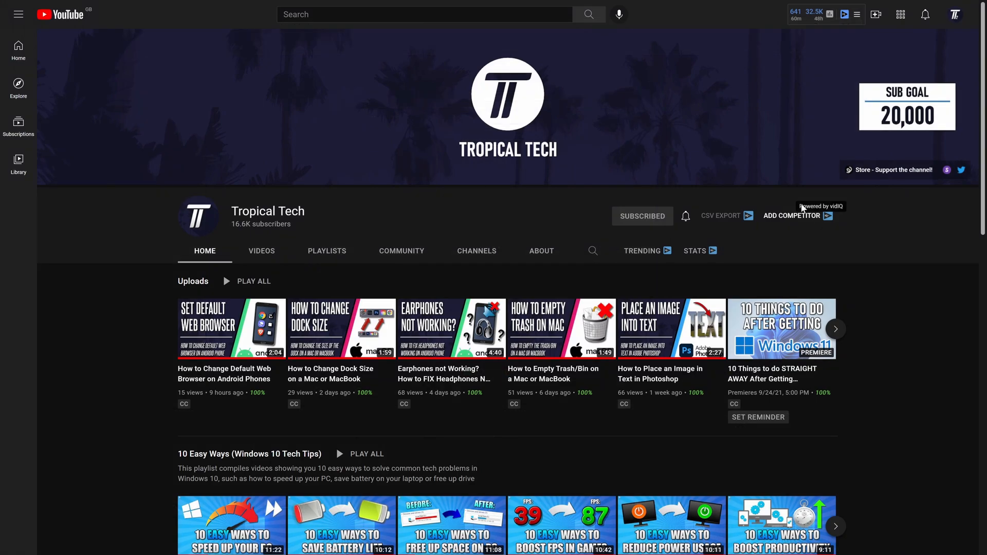
Switch to YouTube, open YouTube Studio for the channel and go to its live streaming page.
click(956, 15)
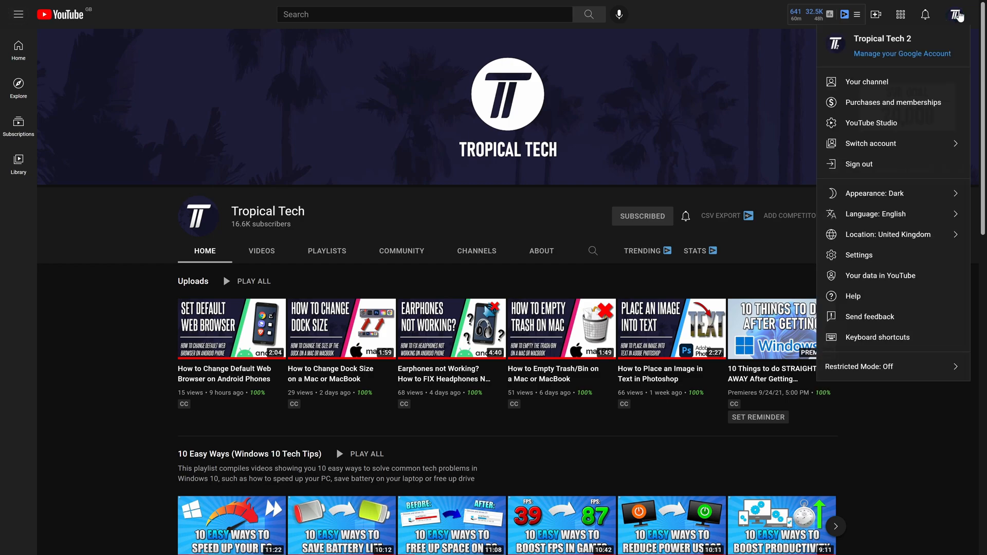
click(910, 124)
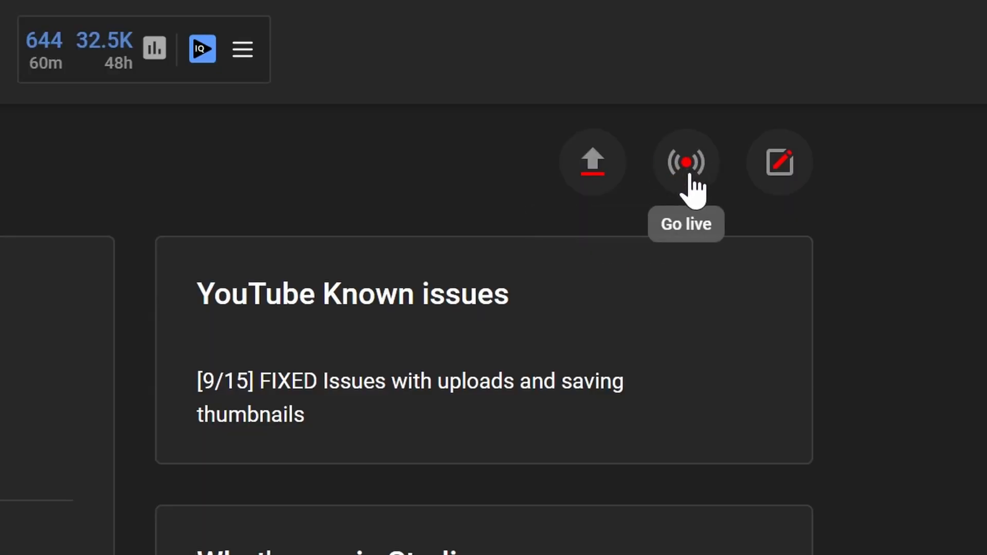
click(684, 164)
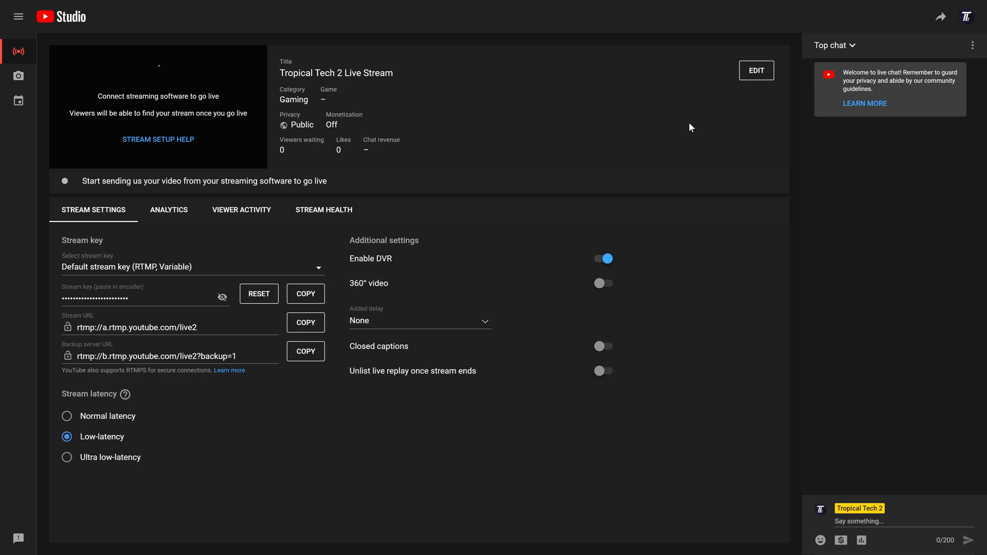
Set the live stream's visibility to Private and save the stream details.
click(760, 73)
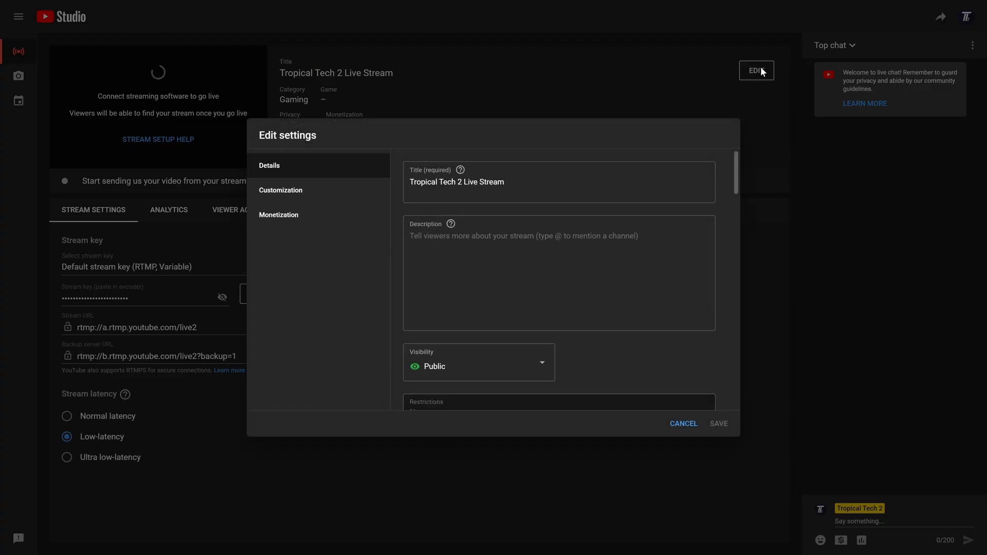
click(502, 315)
click(432, 336)
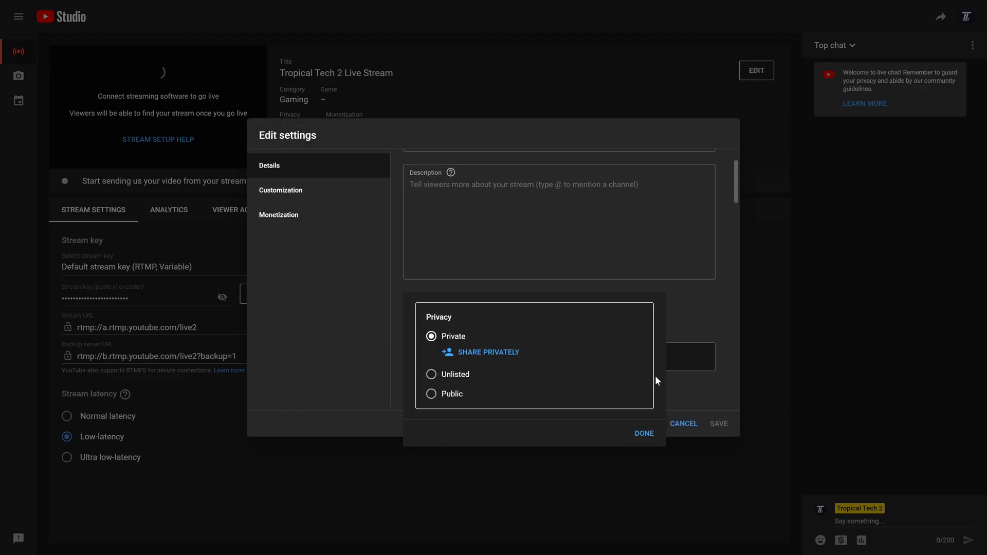
click(645, 434)
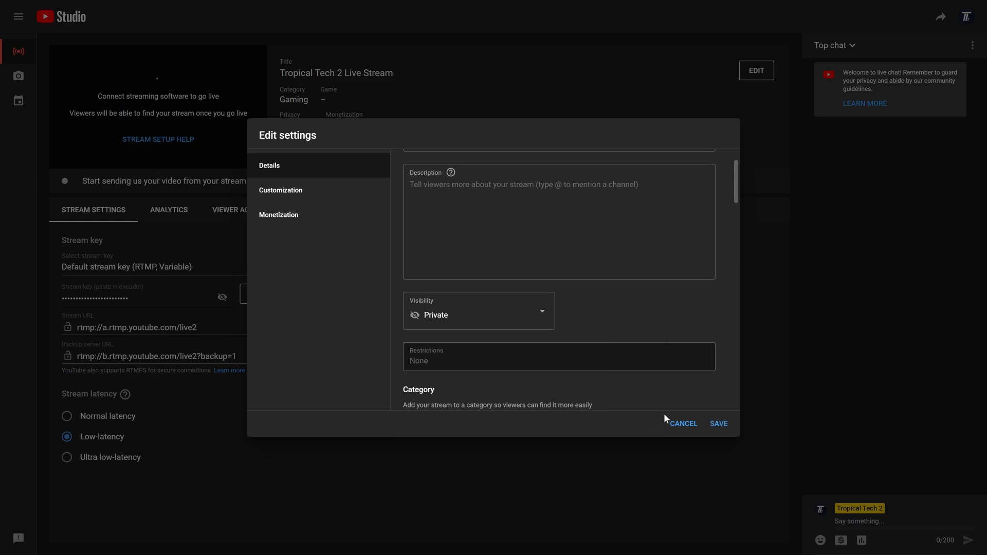
click(719, 427)
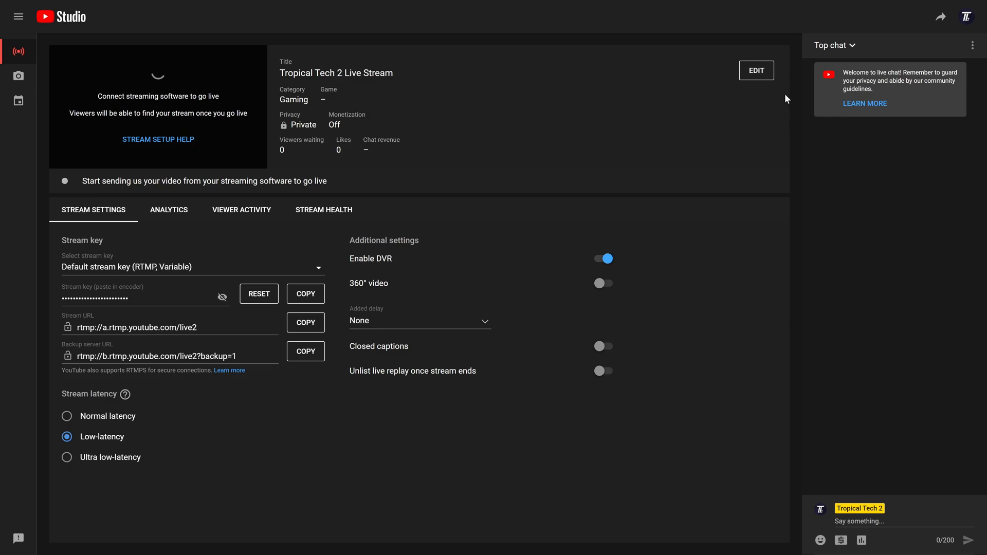
Change the live stream's title to "Live Stream" and save the stream details.
click(764, 76)
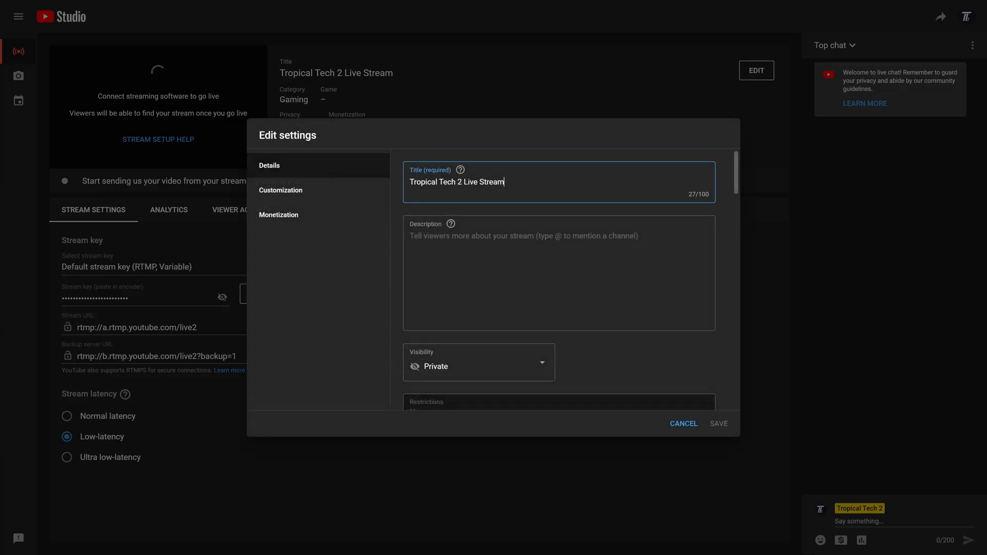
drag(504, 182, 457, 182)
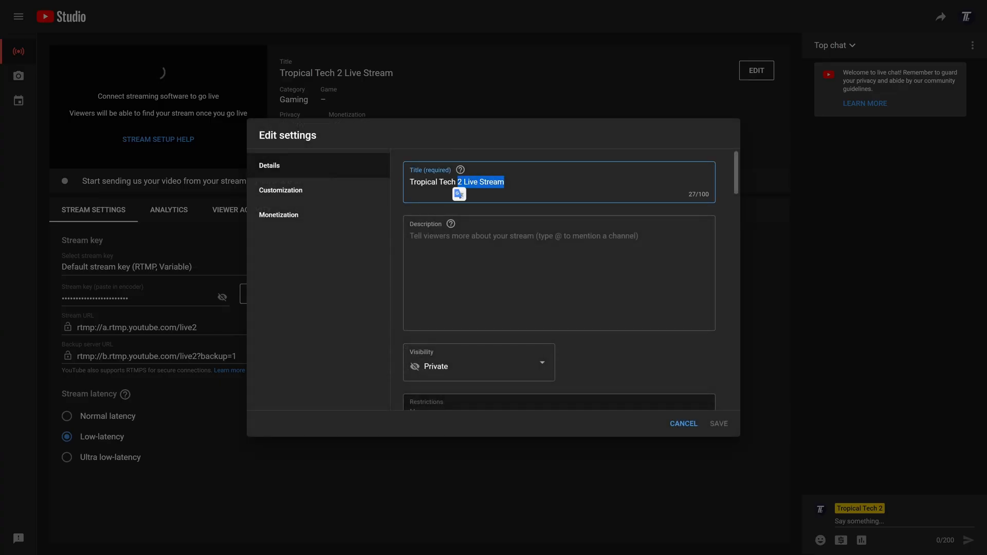
click(504, 182)
scroll(698, 401, down, 5)
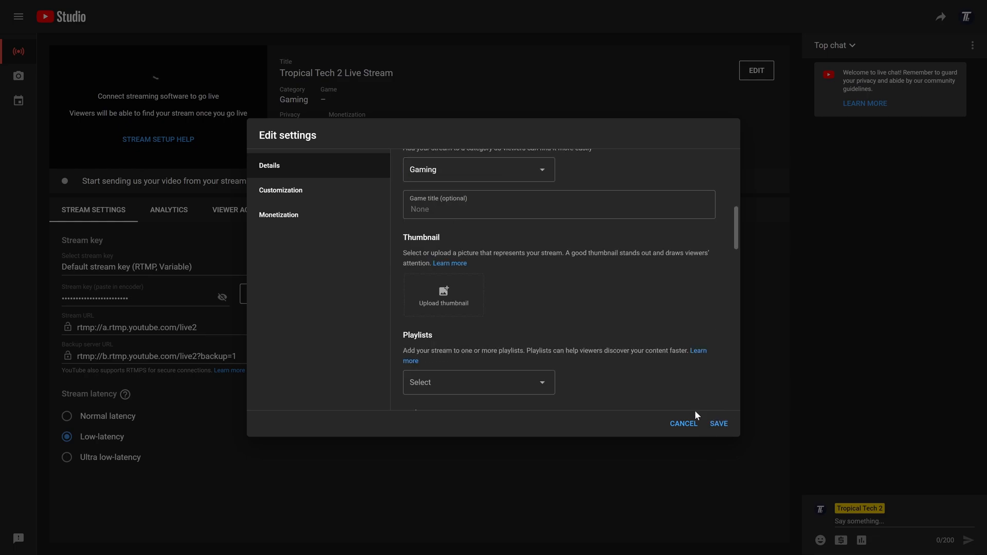
click(720, 423)
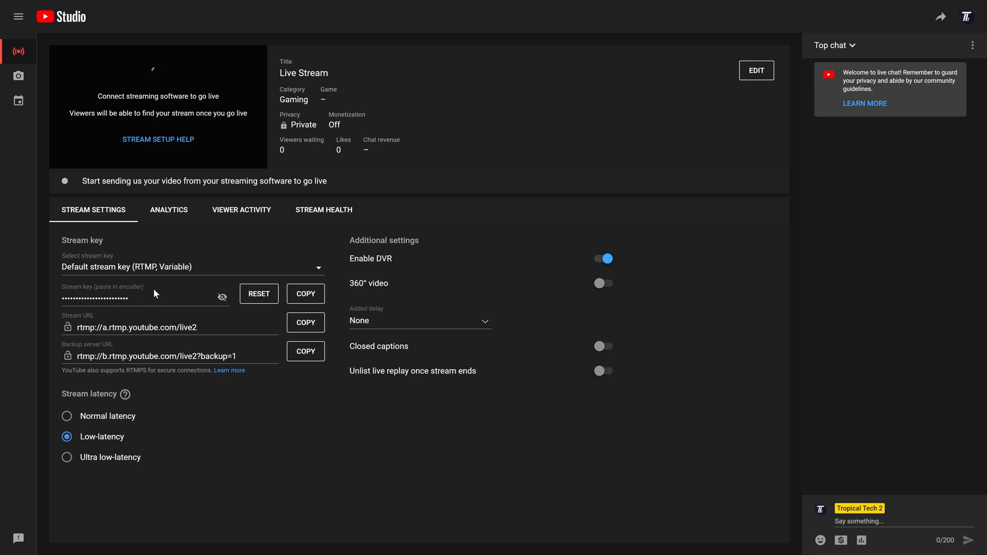
Copy the YouTube stream key, switch to OBS and set the streaming service to YouTube - RTMPS.
click(317, 297)
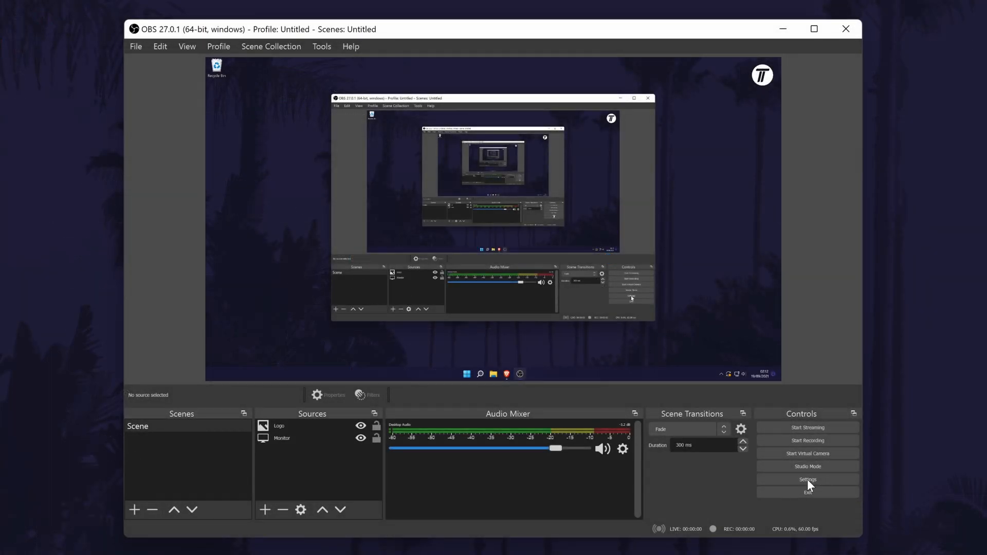
click(807, 479)
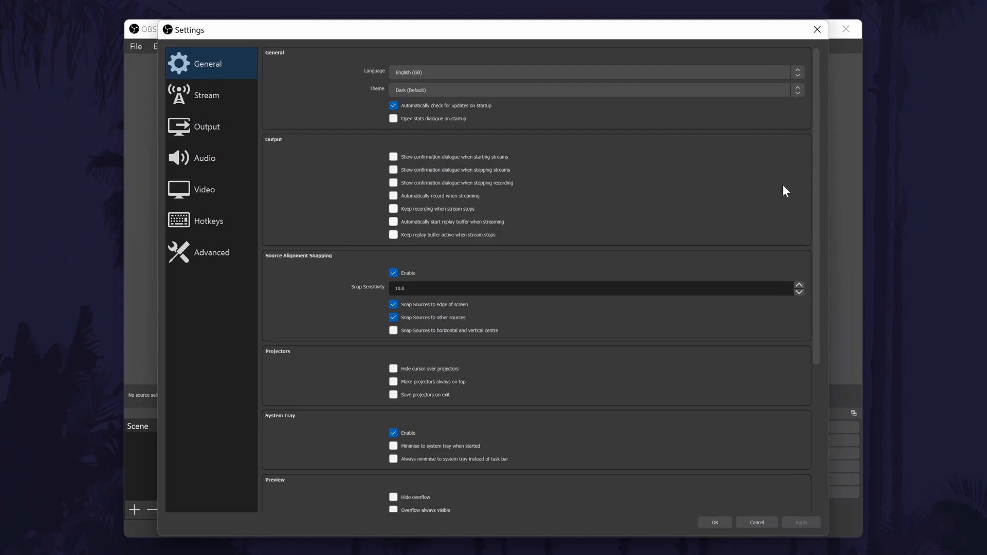
click(216, 96)
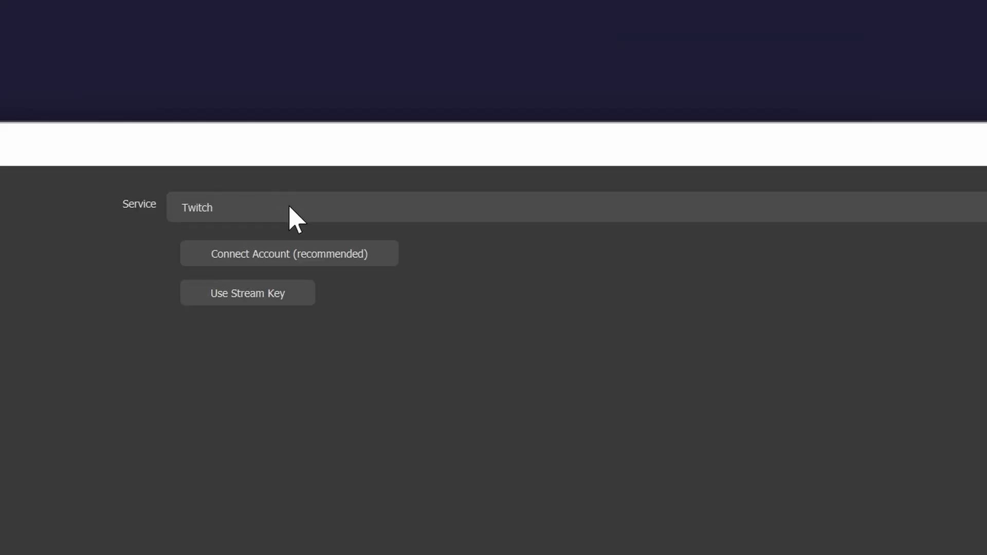
click(439, 58)
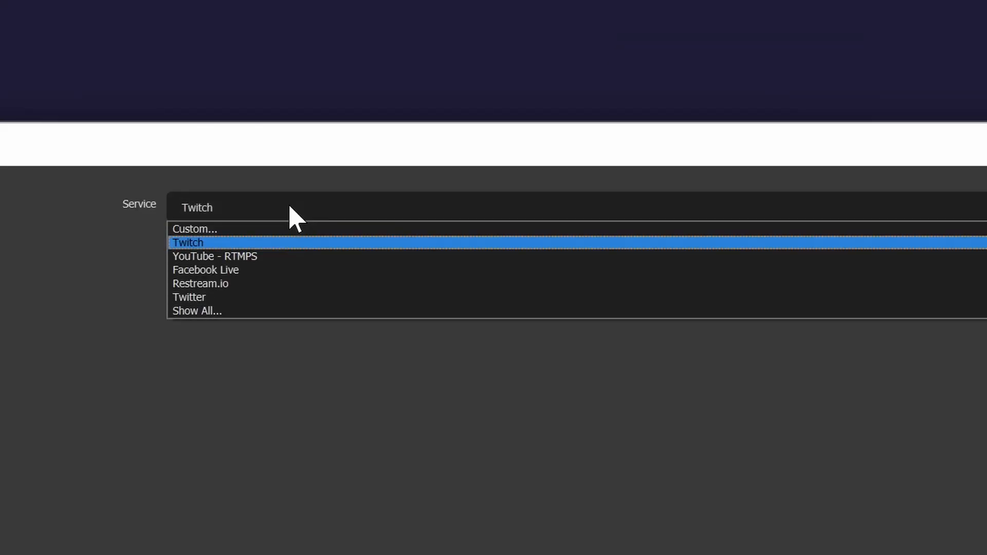
click(237, 259)
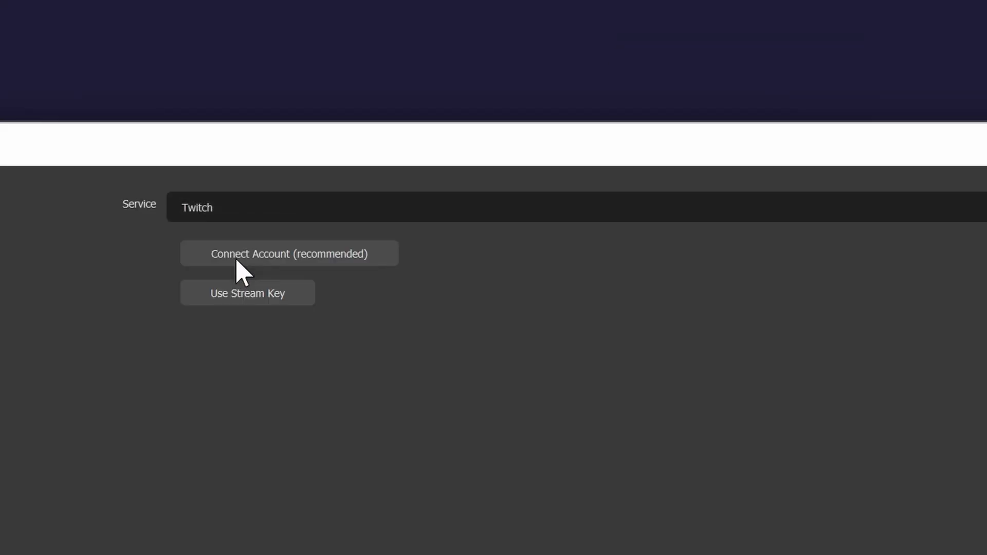
click(239, 203)
click(237, 215)
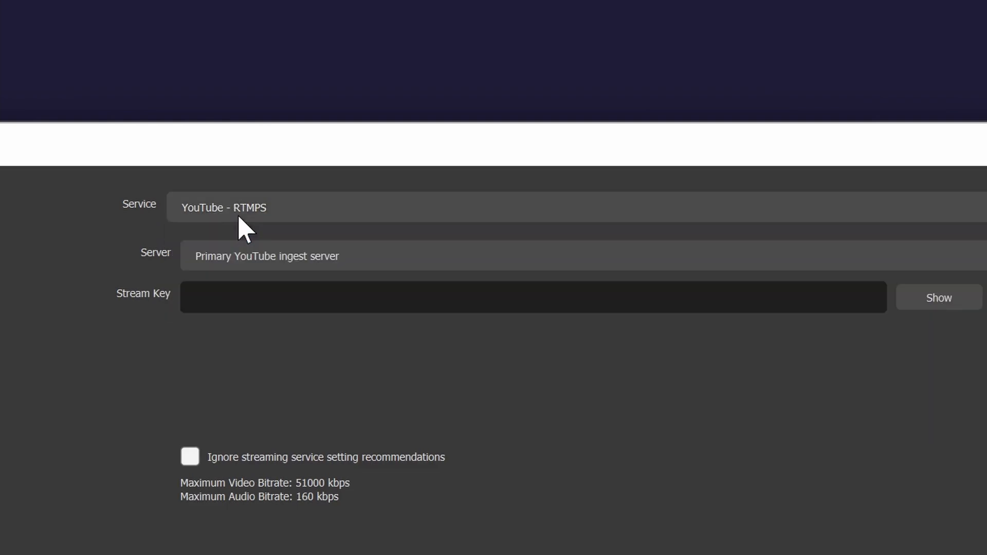
Keep the Primary YouTube ingest server, paste the copied key into the stream key field and save the settings.
click(324, 255)
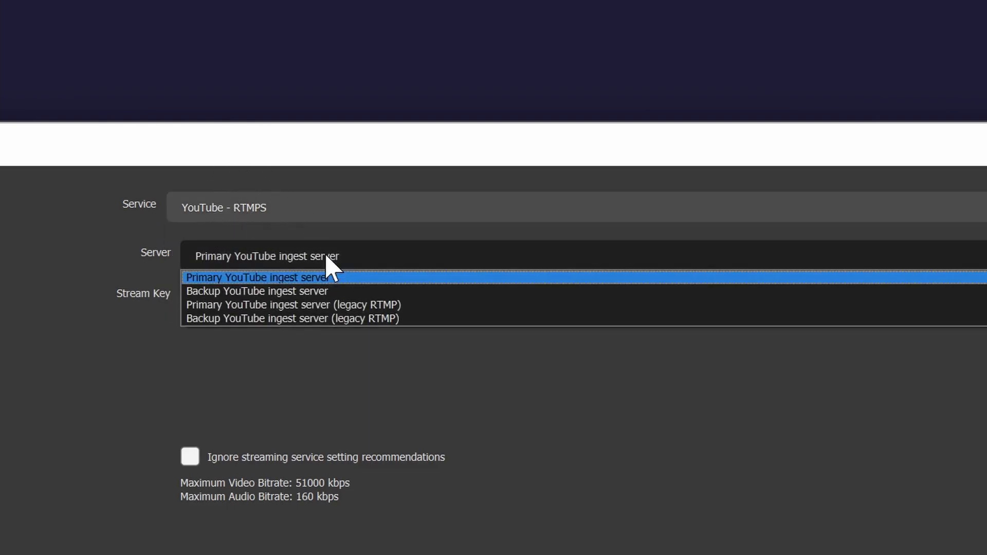
click(362, 254)
click(349, 297)
key(ctrl+v)
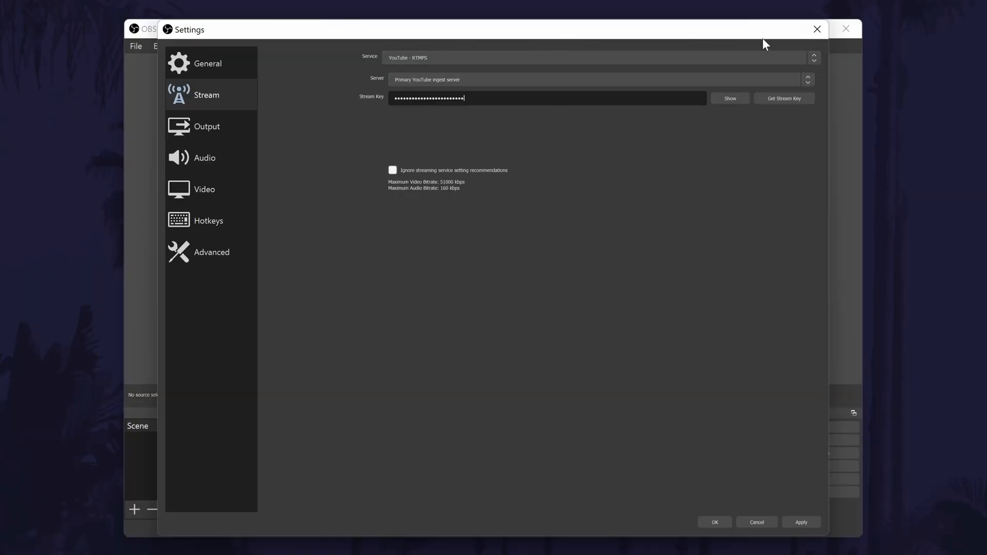
click(714, 524)
Start streaming to YouTube and end the stream.
click(841, 428)
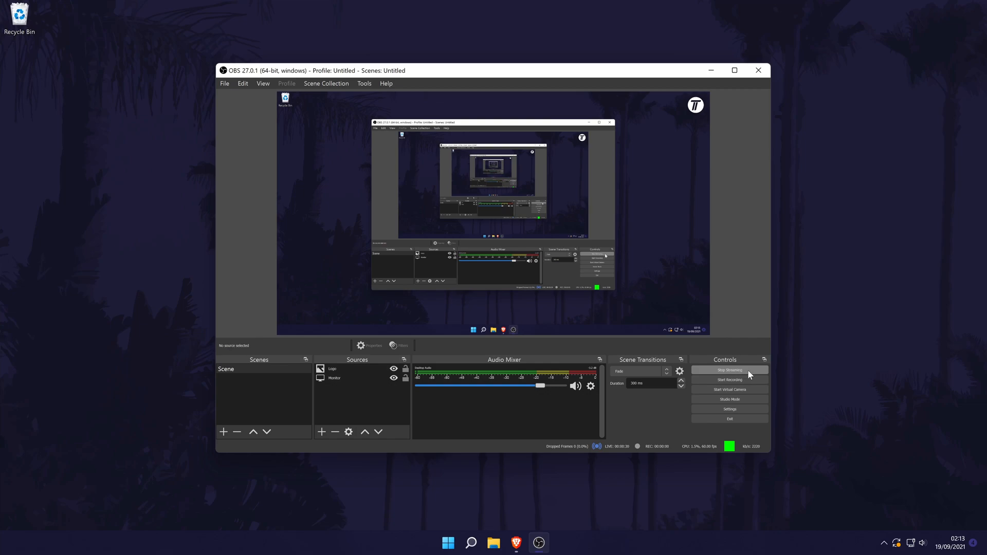
click(747, 369)
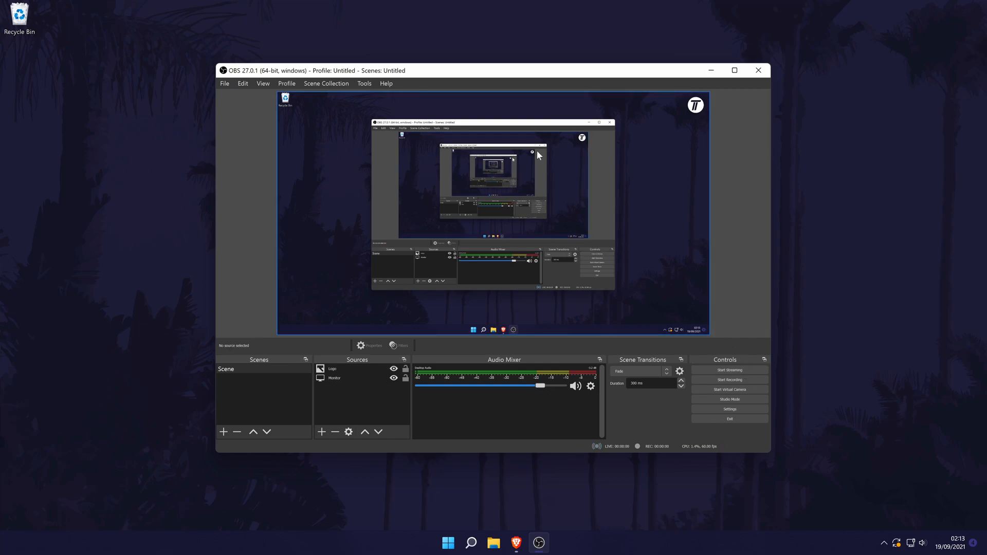